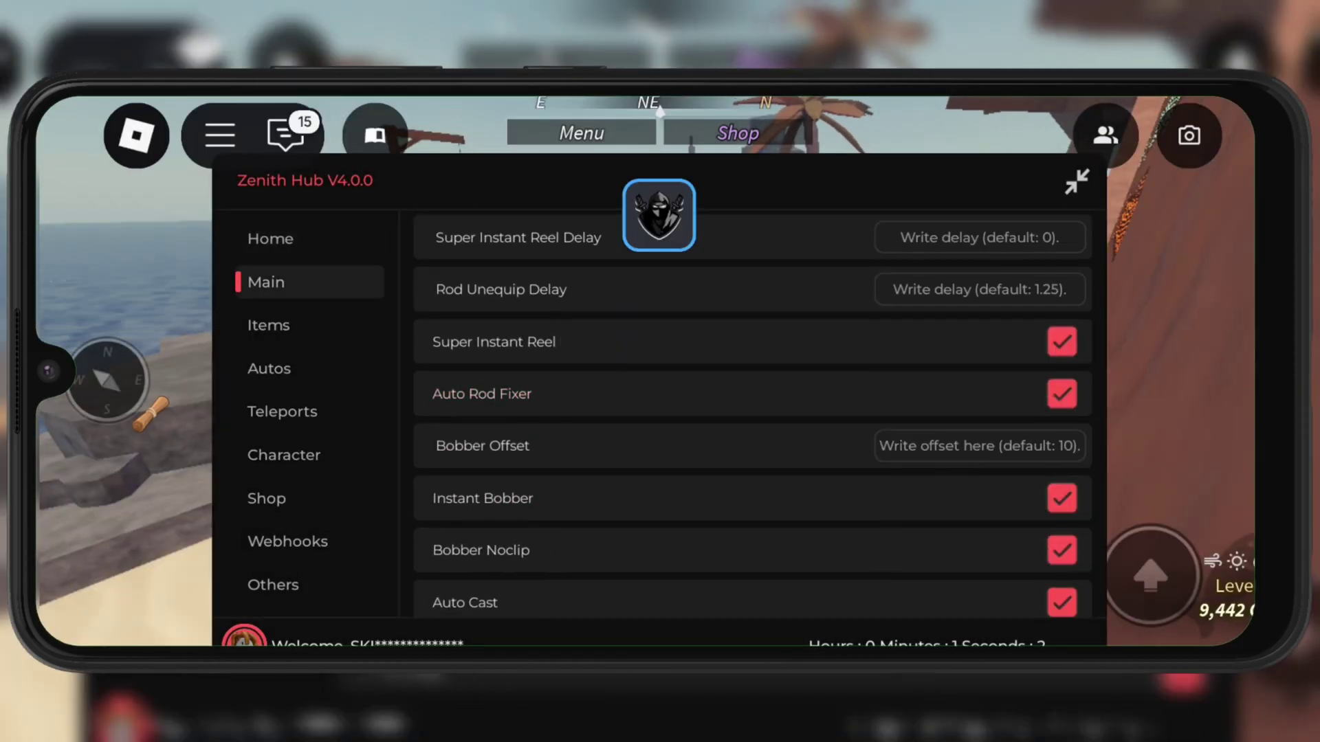
Review the Zenith Hub's Items and Autos auto-fishing settings, then minimize the hub
{"action": "left_click", "coordinate": [268, 325]}
{"action": "left_click", "coordinate": [269, 368]}
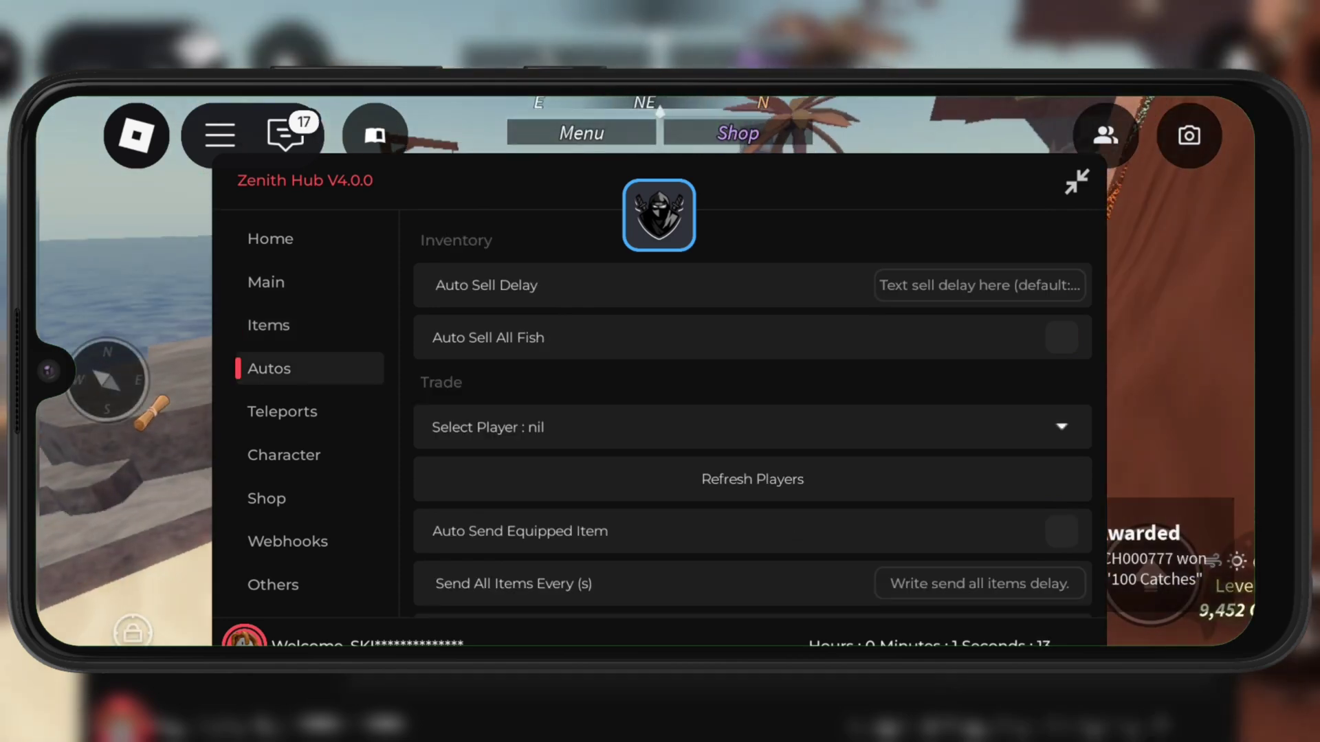
{"action": "scroll", "coordinate": [752, 433], "scroll_direction": "down", "scroll_amount": 5}
{"action": "scroll", "coordinate": [752, 433], "scroll_direction": "down", "scroll_amount": 2}
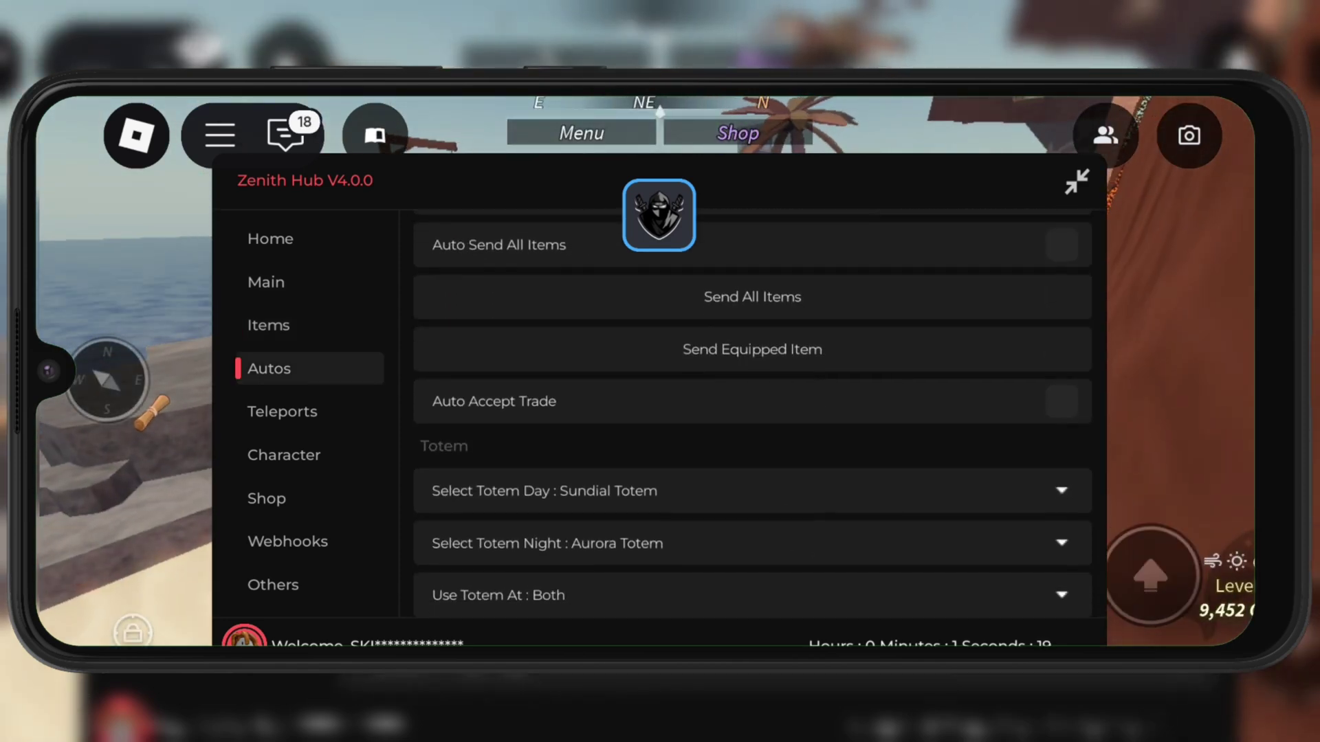
{"action": "left_click", "coordinate": [1076, 183]}
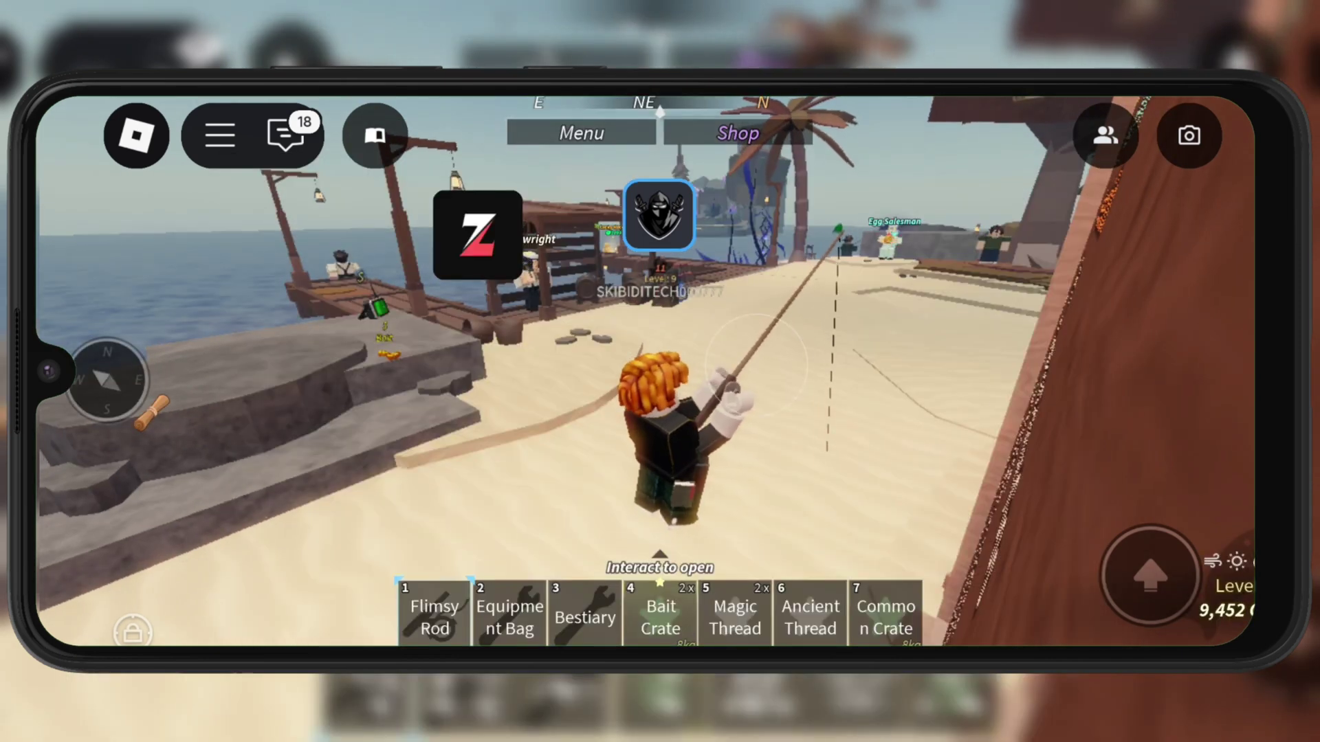
Open the Delta overlay and view its editor, cloud, settings, console and home sections
{"action": "left_click", "coordinate": [660, 217]}
{"action": "left_click", "coordinate": [1195, 297]}
{"action": "left_click", "coordinate": [1194, 368]}
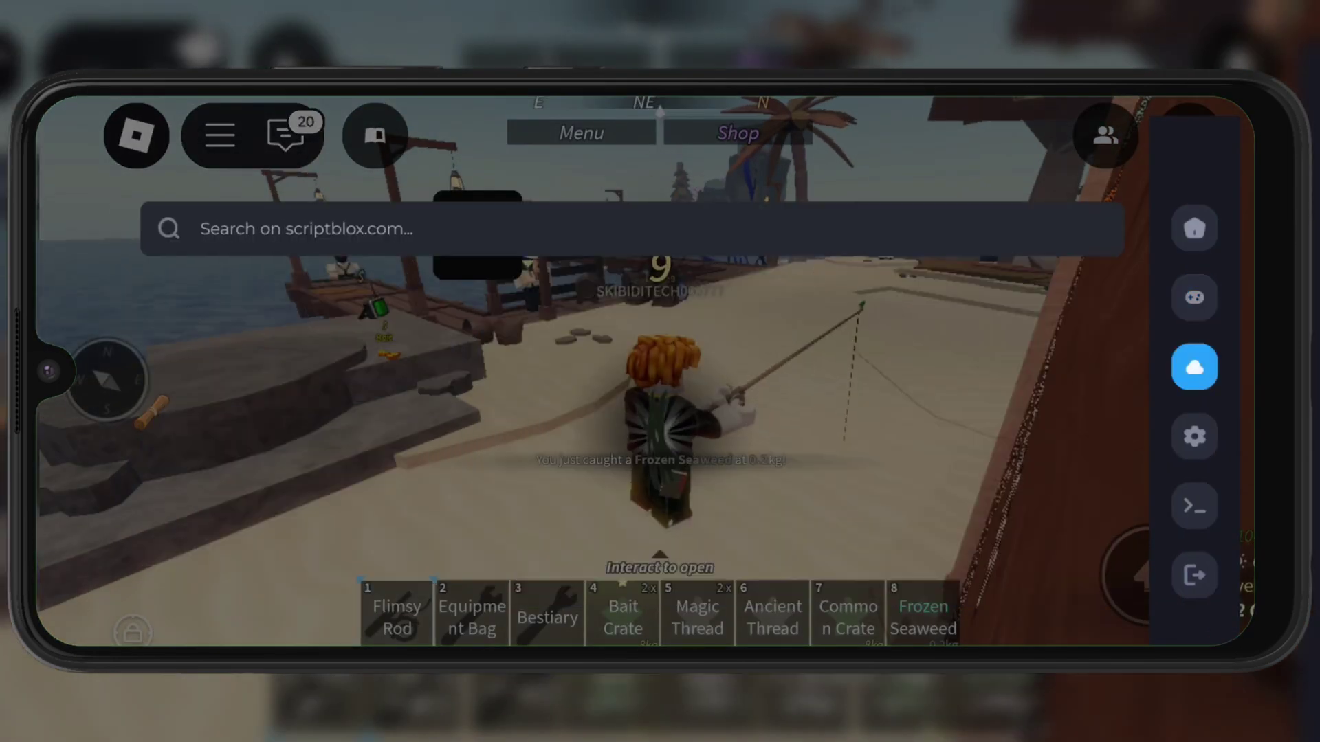
{"action": "left_click", "coordinate": [1194, 435]}
{"action": "left_click", "coordinate": [1194, 506]}
{"action": "left_click", "coordinate": [1195, 228]}
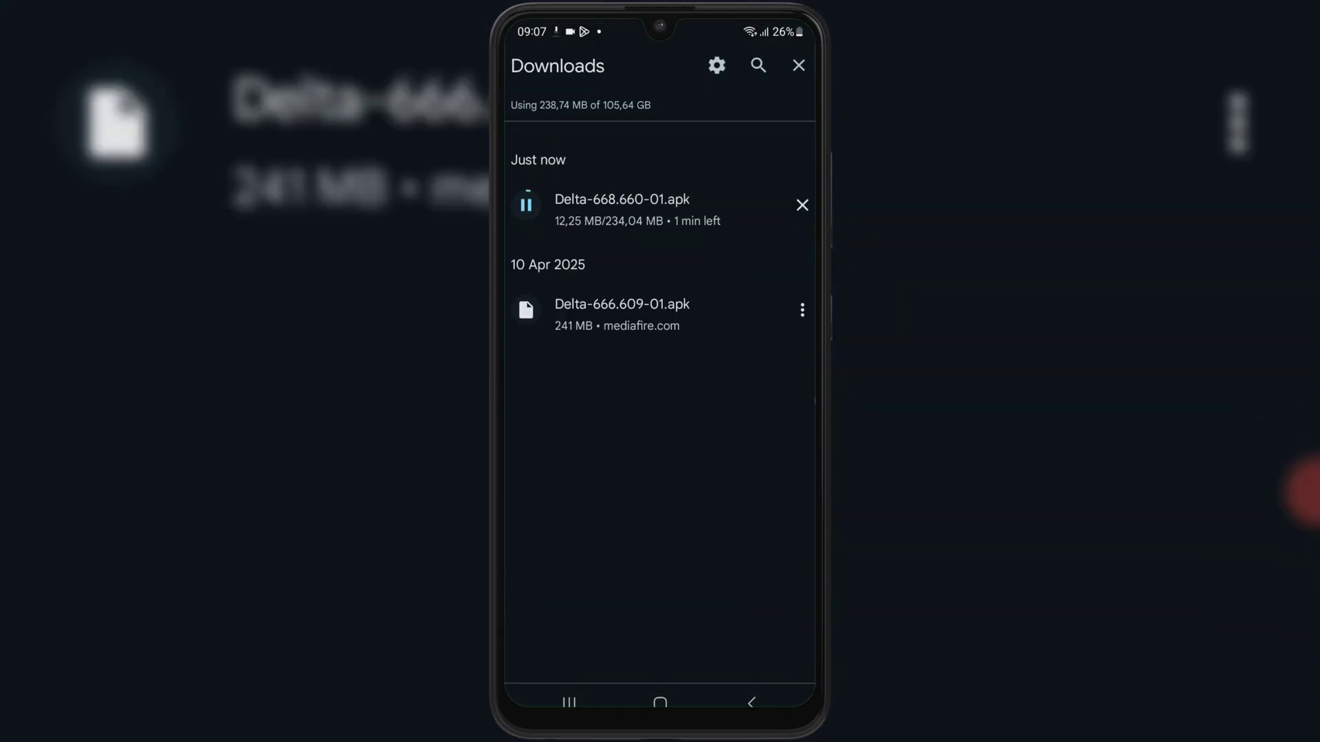
Delete the old Delta-666.609-01.apk from Chrome Downloads
{"action": "left_click", "coordinate": [803, 310]}
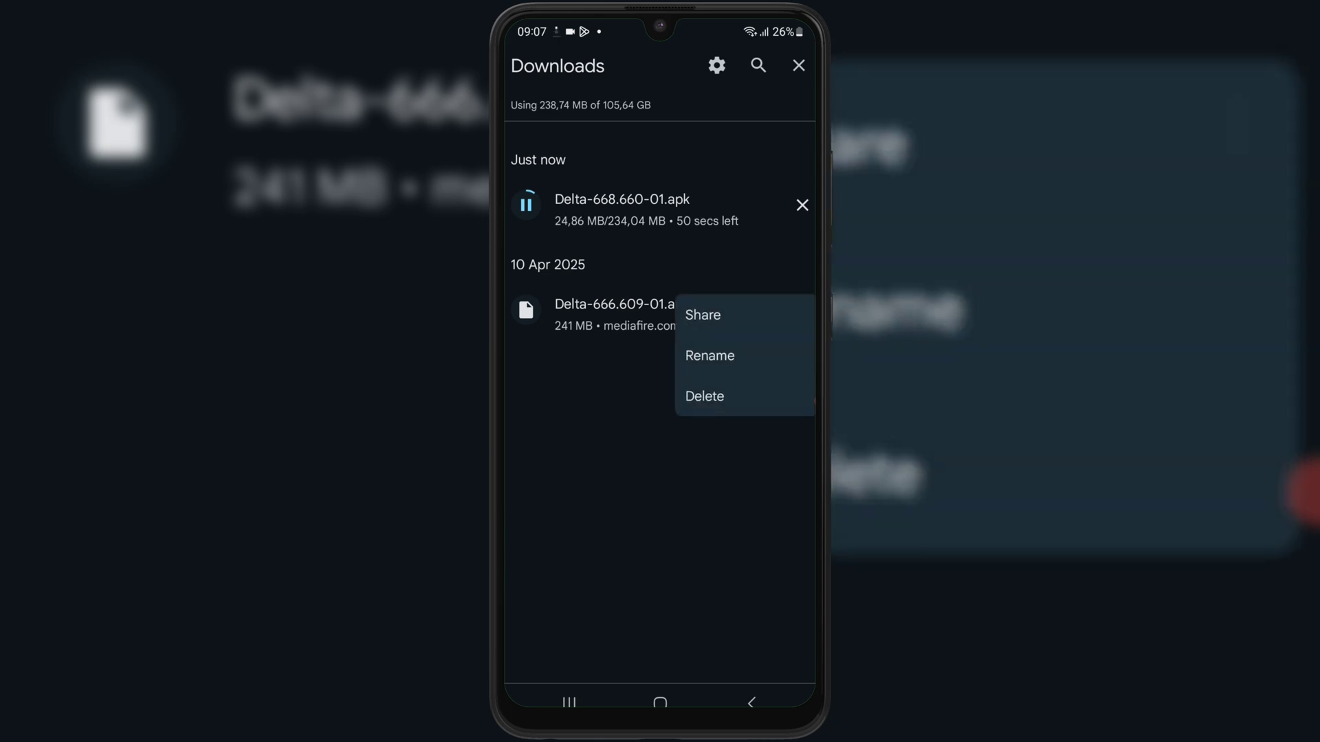
{"action": "left_click", "coordinate": [704, 397]}
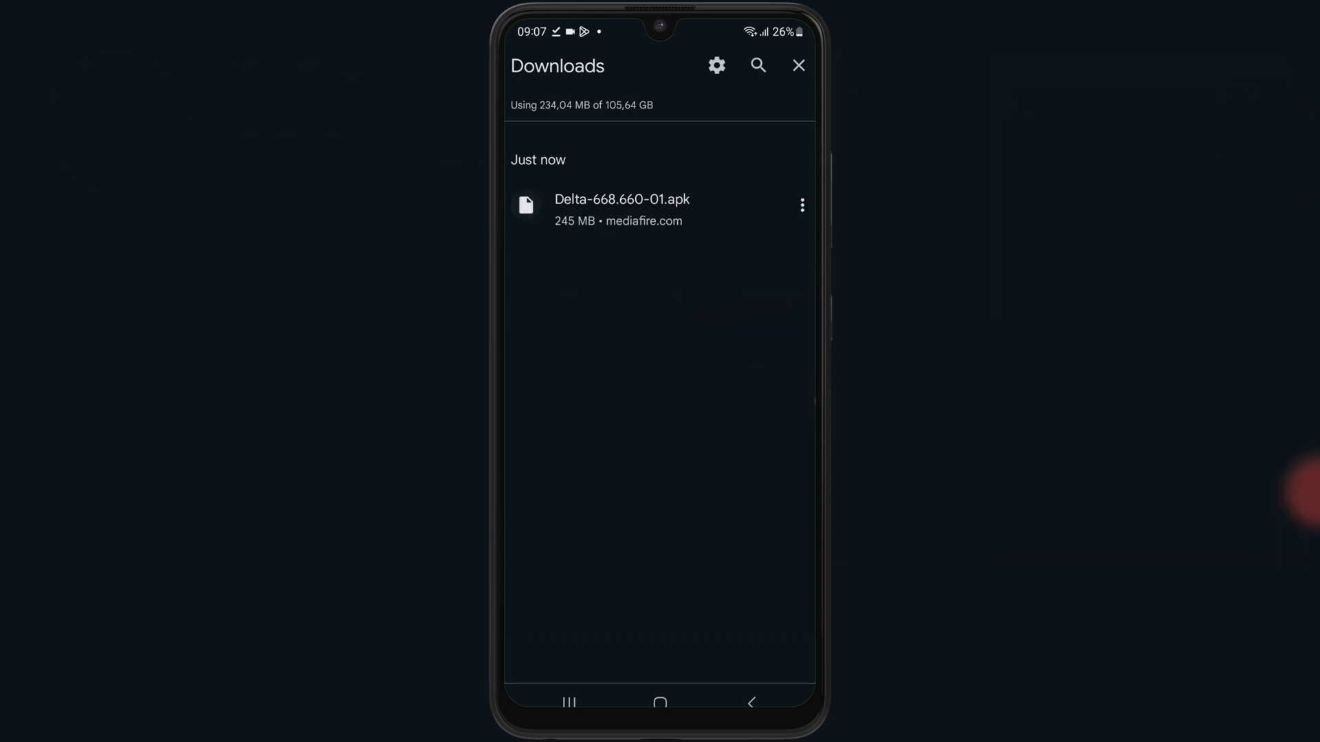
Install Delta-668.660-01.apk through the Android package installer
{"action": "left_click", "coordinate": [621, 209]}
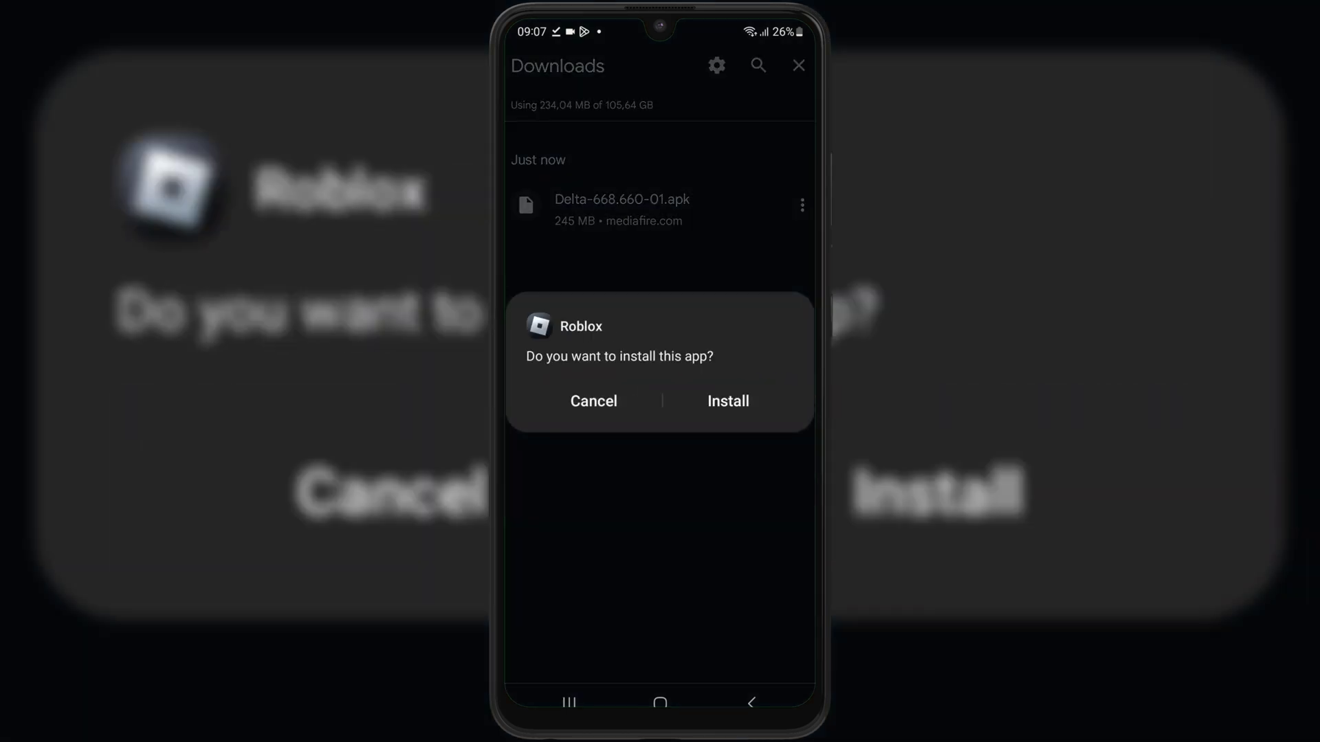
{"action": "left_click", "coordinate": [724, 401]}
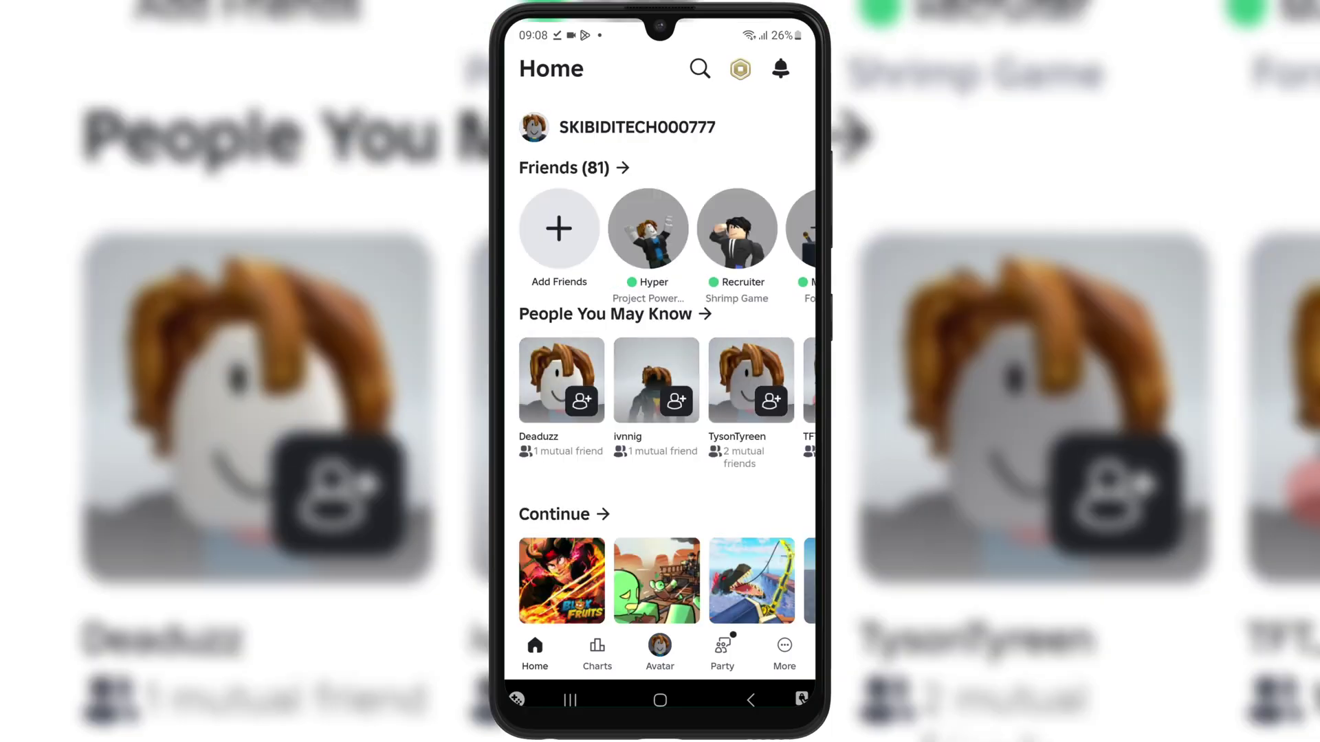
{"action": "scroll", "coordinate": [660, 412], "scroll_direction": "down", "scroll_amount": 2}
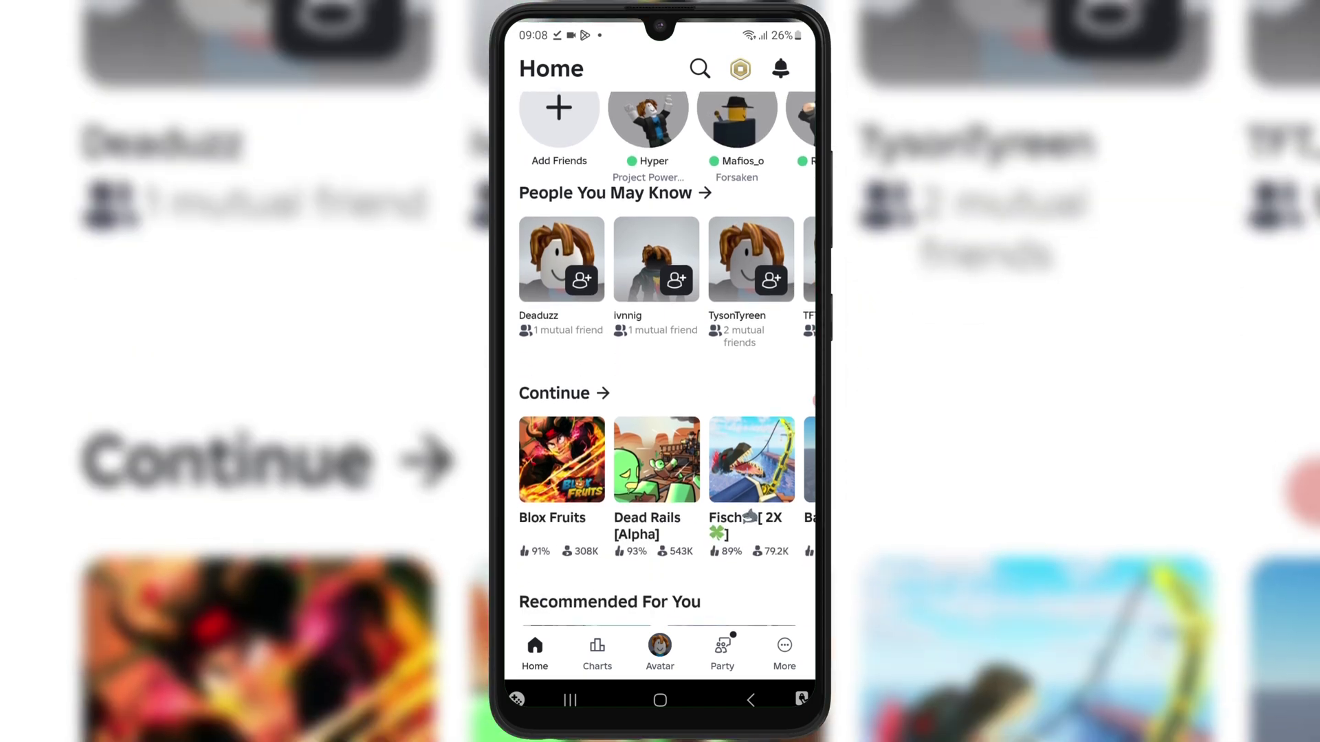
Open Blox Fruits from the Continue list and press Play
{"action": "left_click", "coordinate": [562, 459]}
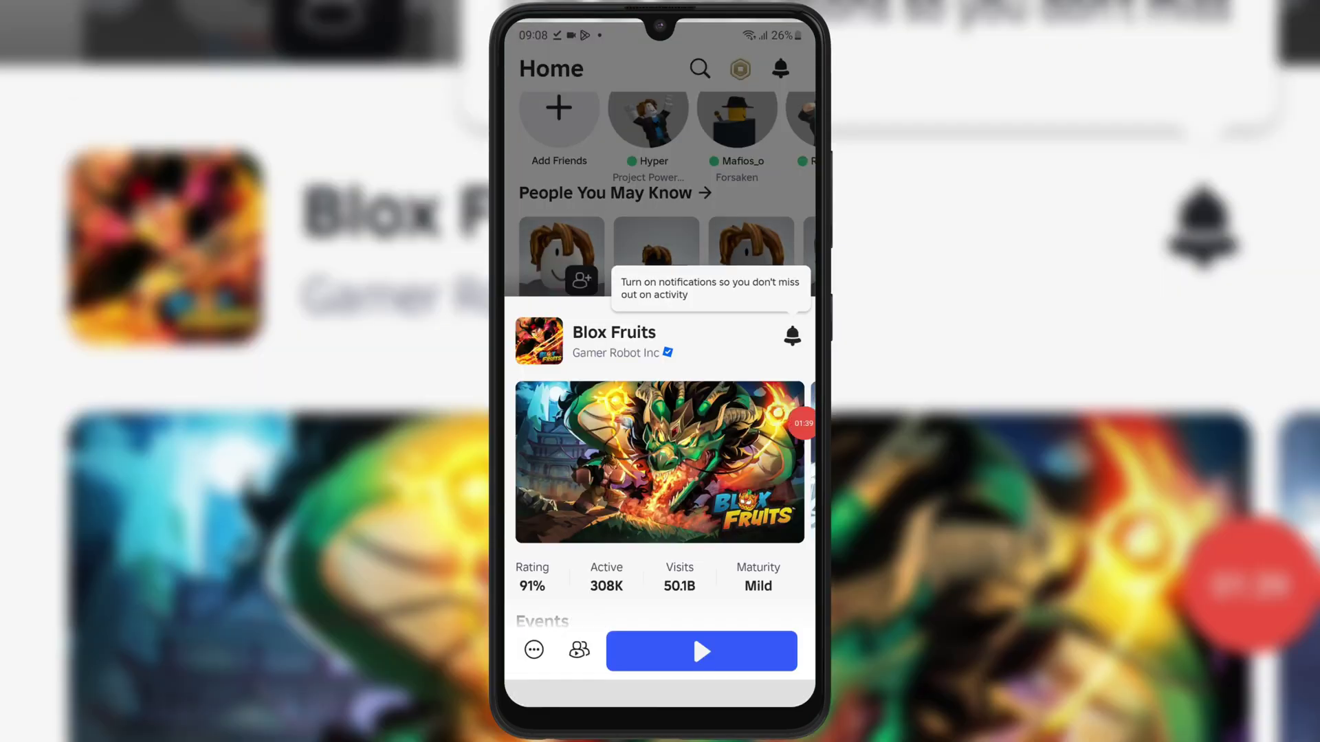
{"action": "left_click", "coordinate": [701, 649]}
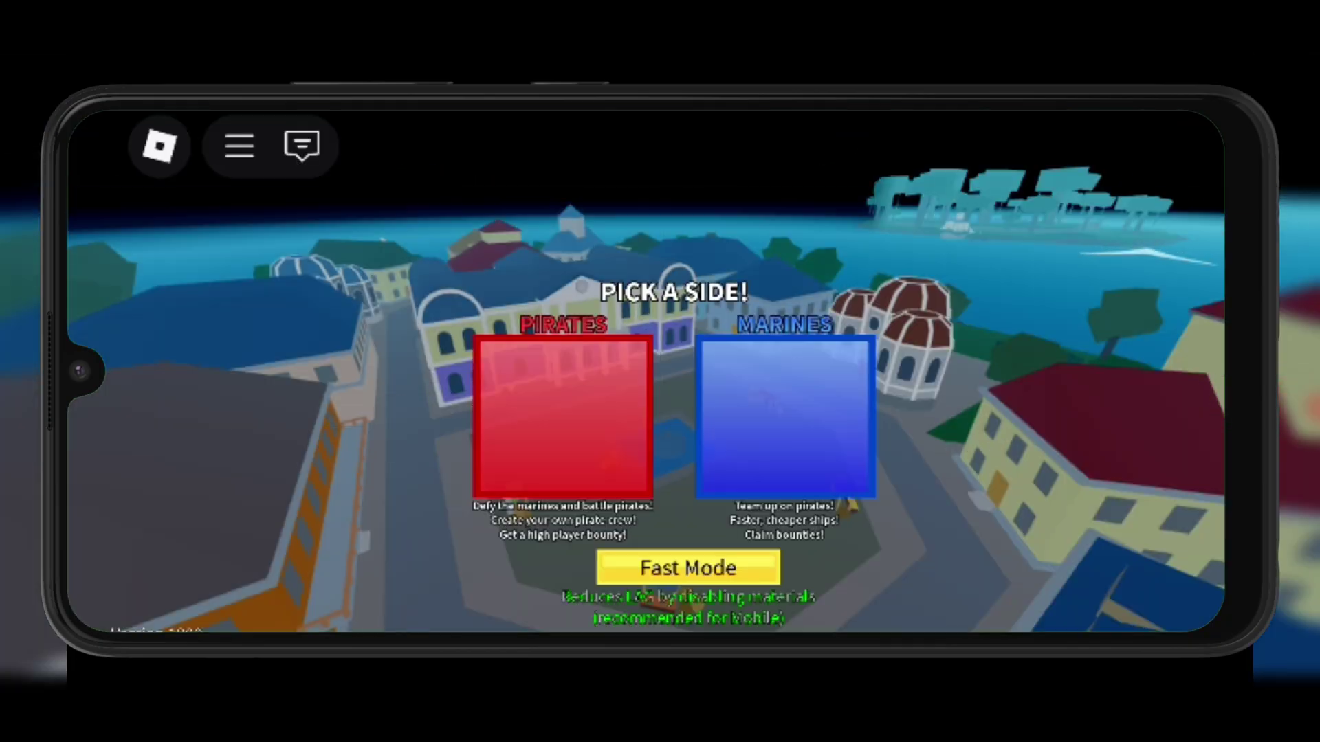
Choose the Pirates team on Blox Fruits' pick-a-side screen
{"action": "left_click", "coordinate": [563, 418]}
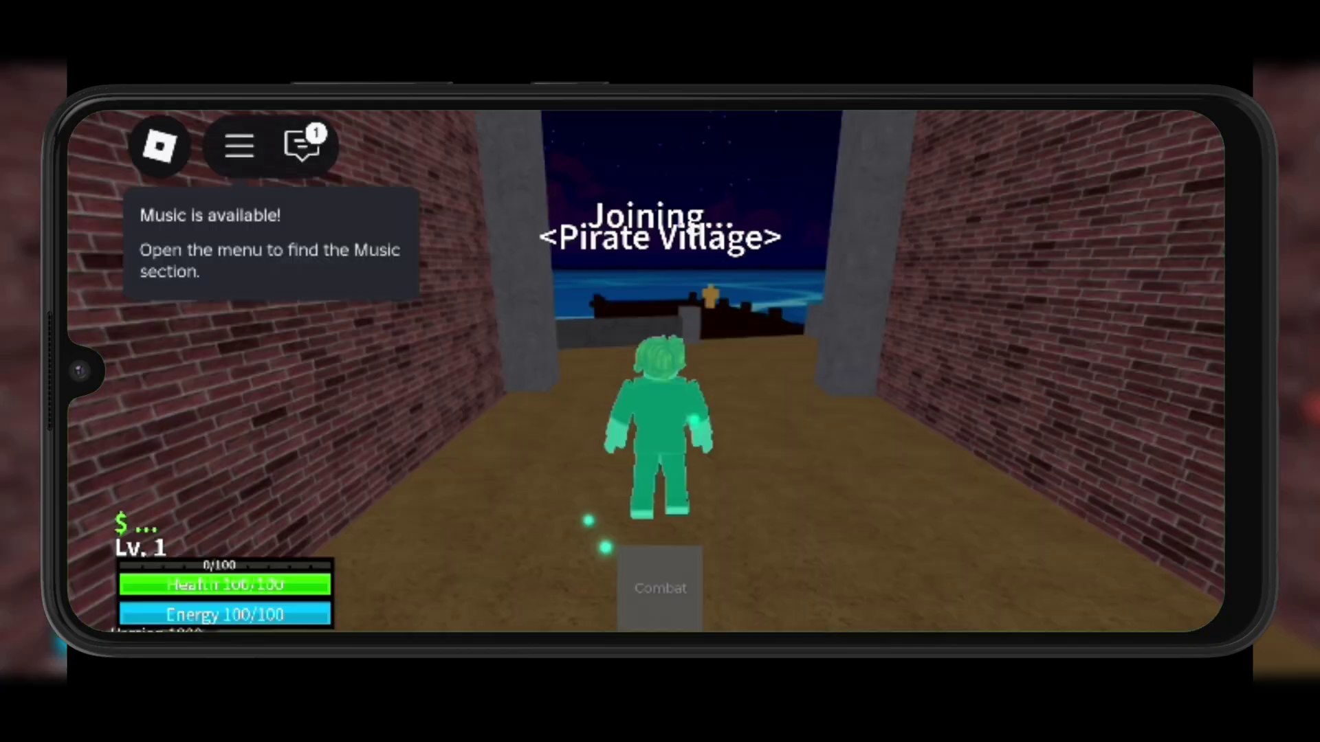